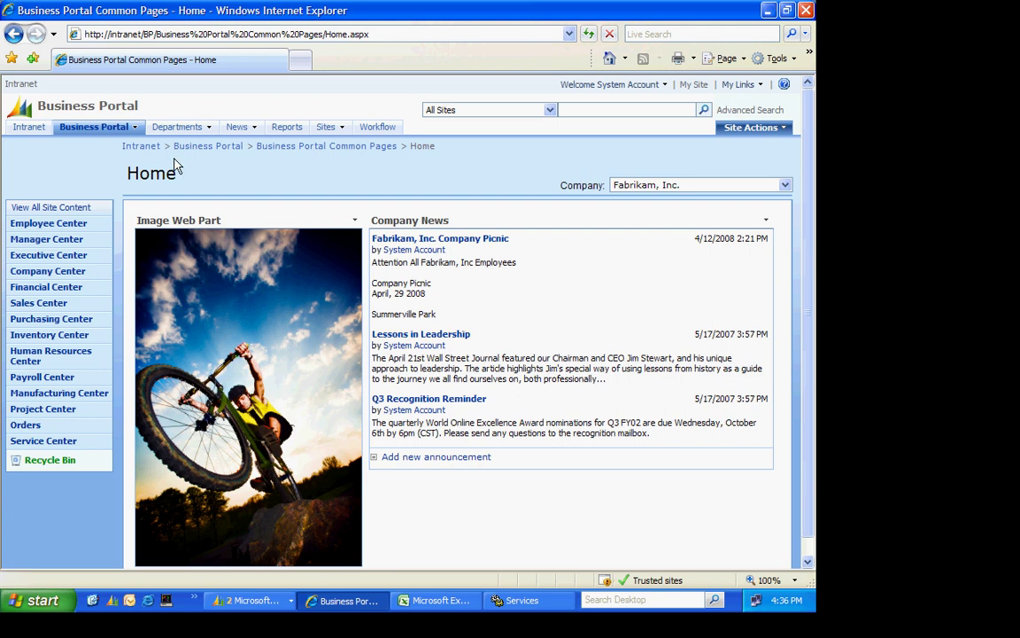
- Open the 1100 document library in the Account Analysis site of the Finance department
left_click(167, 131)
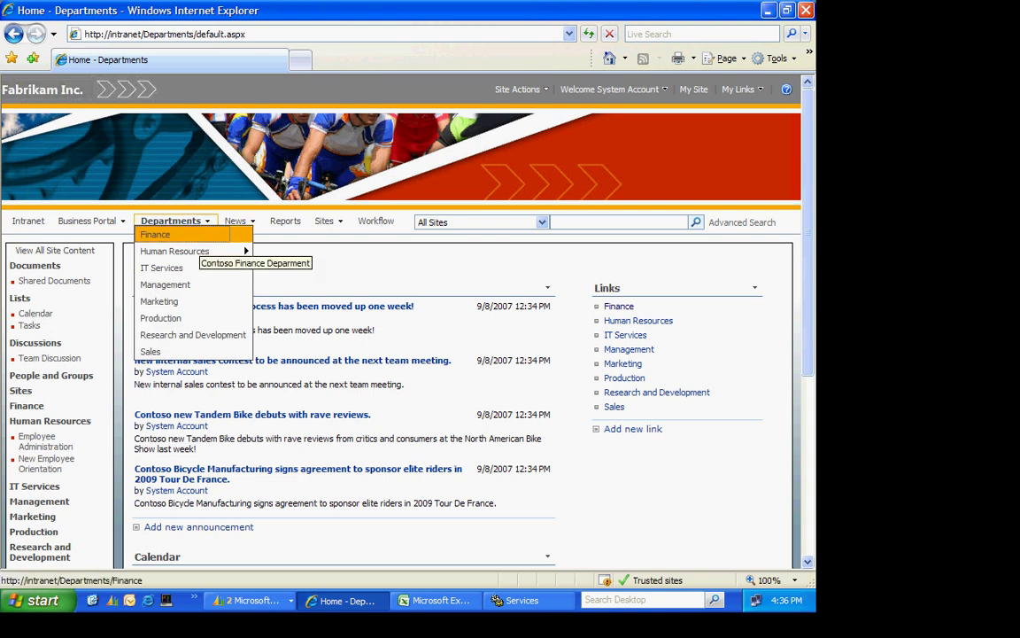
left_click(200, 237)
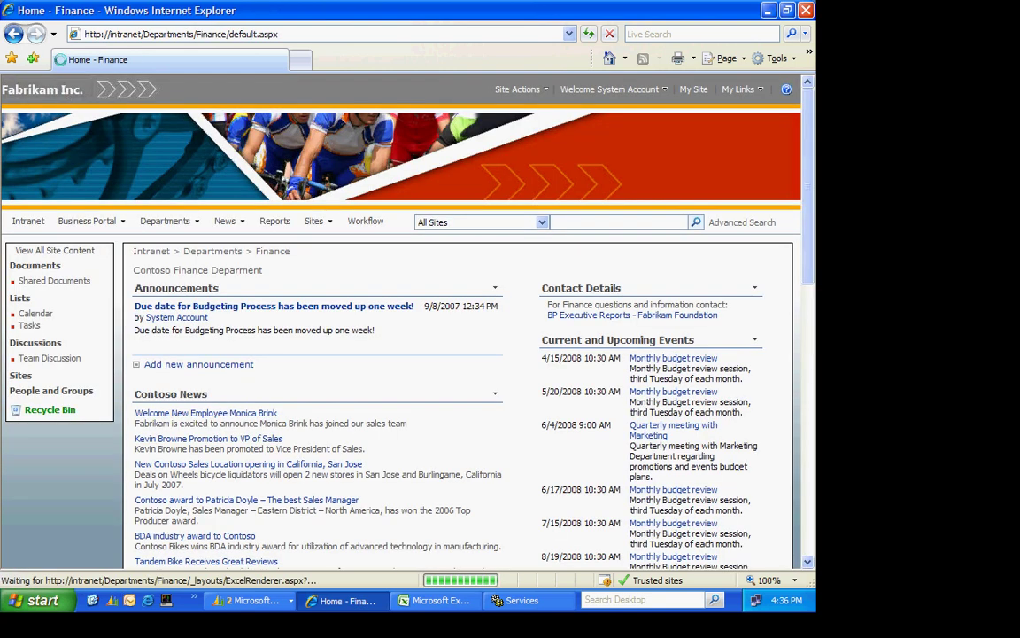
left_click(18, 379)
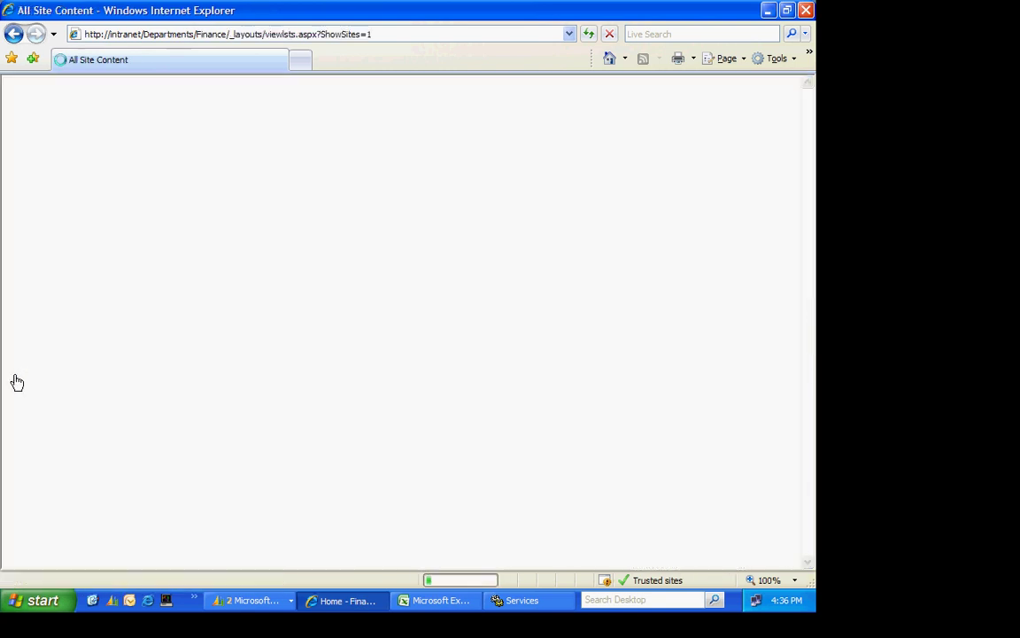
left_click(174, 350)
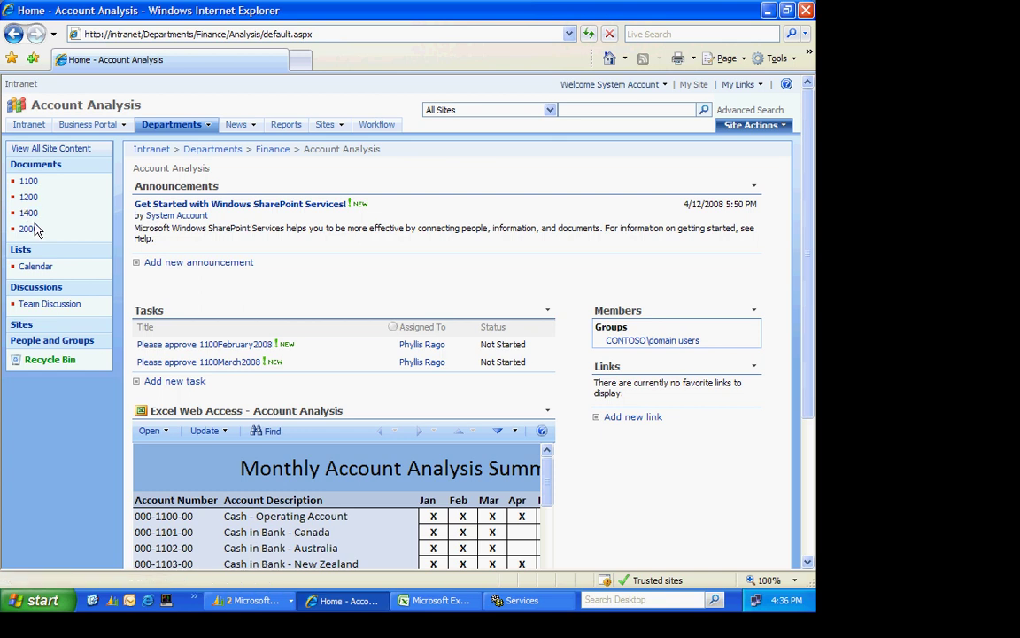
left_click(30, 182)
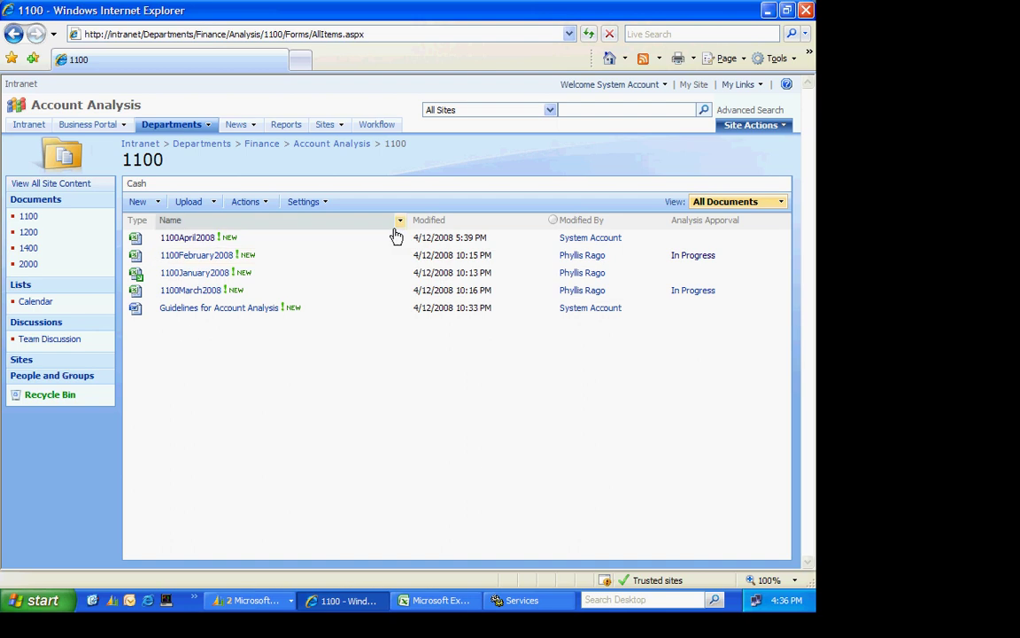
- Review the 1100 library's versioning settings, including content approval, version history and required check-out, and return to the library settings
left_click(306, 203)
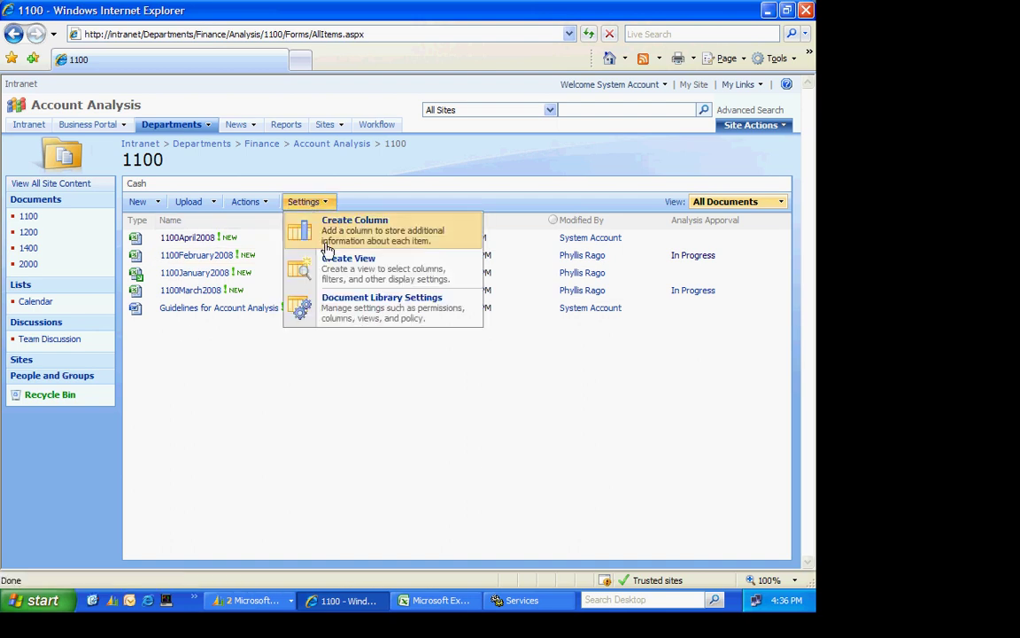
left_click(346, 317)
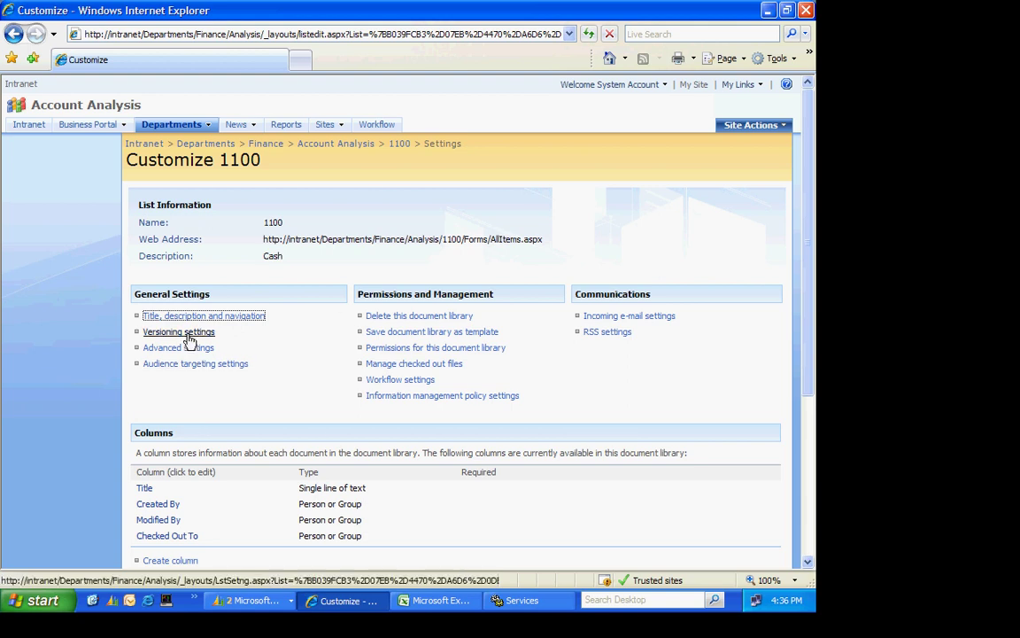
left_click(187, 334)
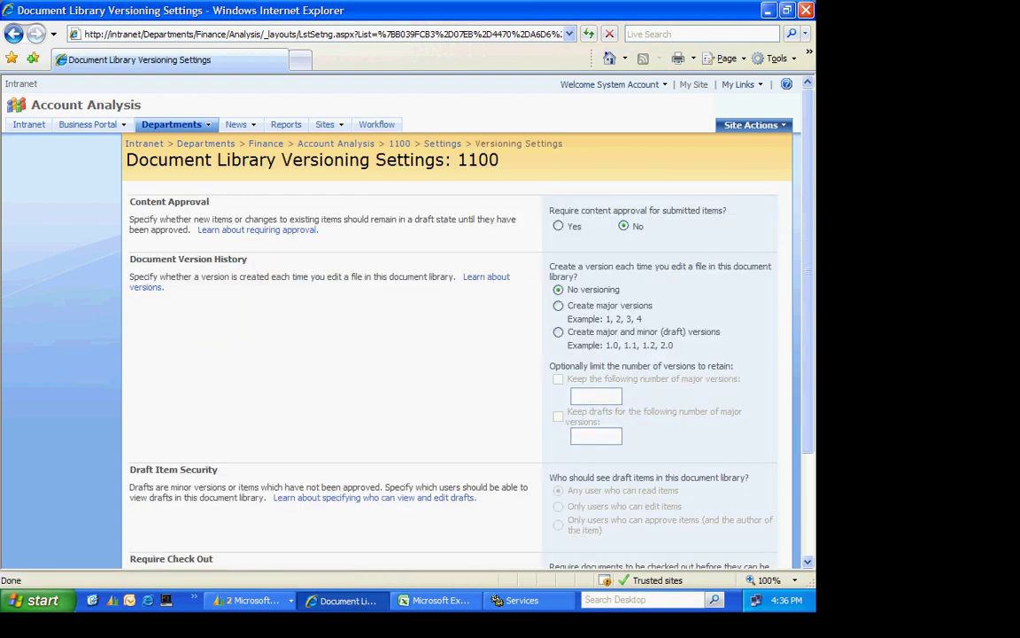
left_click_drag(806, 449, 809, 551)
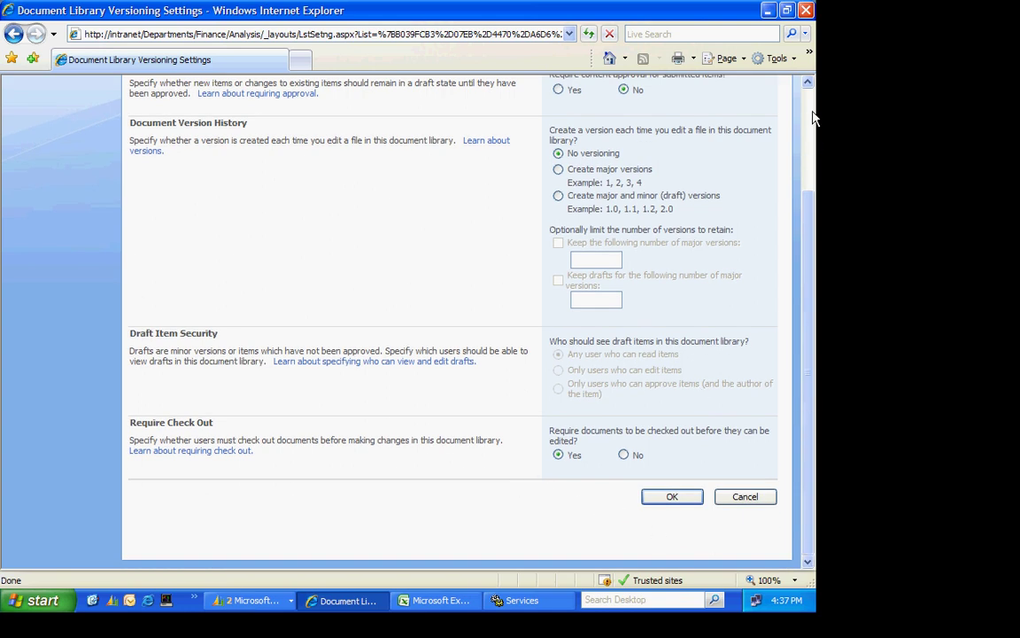
scroll(734, 102, "up", 3)
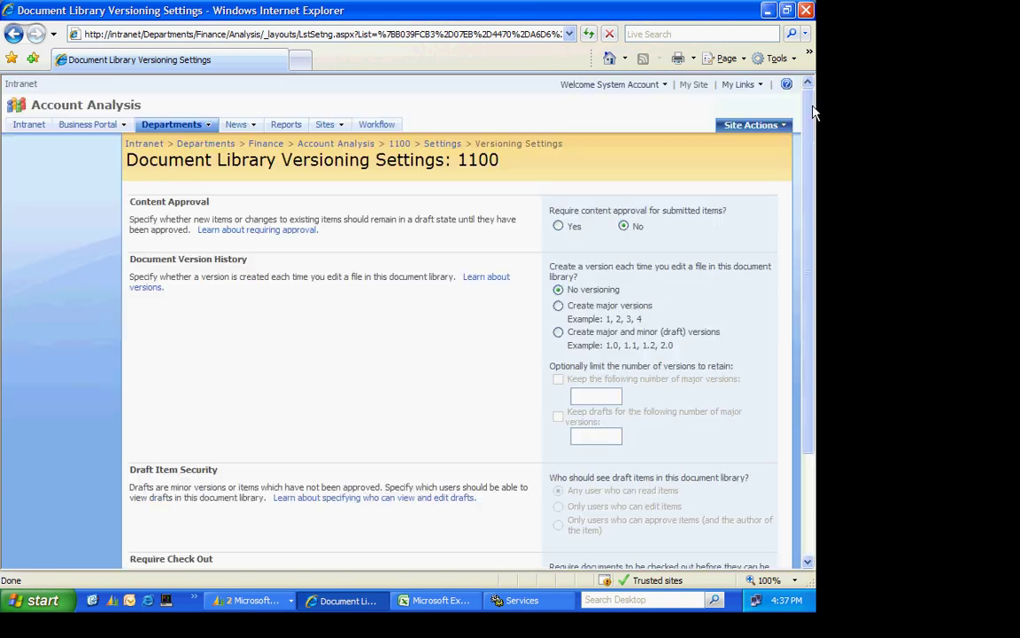
left_click(14, 33)
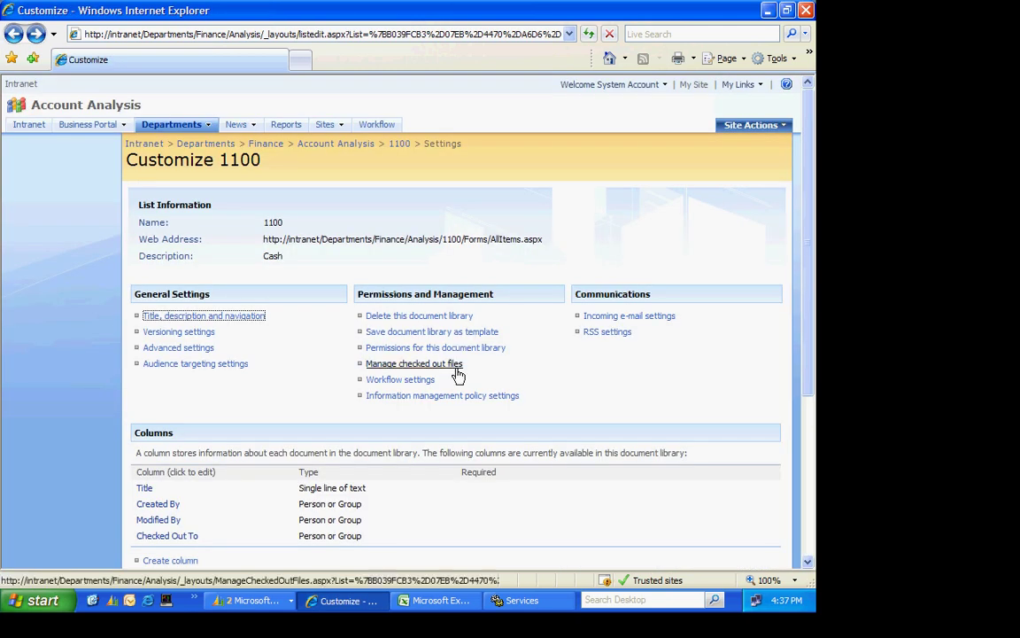
- Review the Analysis Apporval workflow's start options, task routing, approvers and completion settings, and return to the 1100 library
left_click(411, 382)
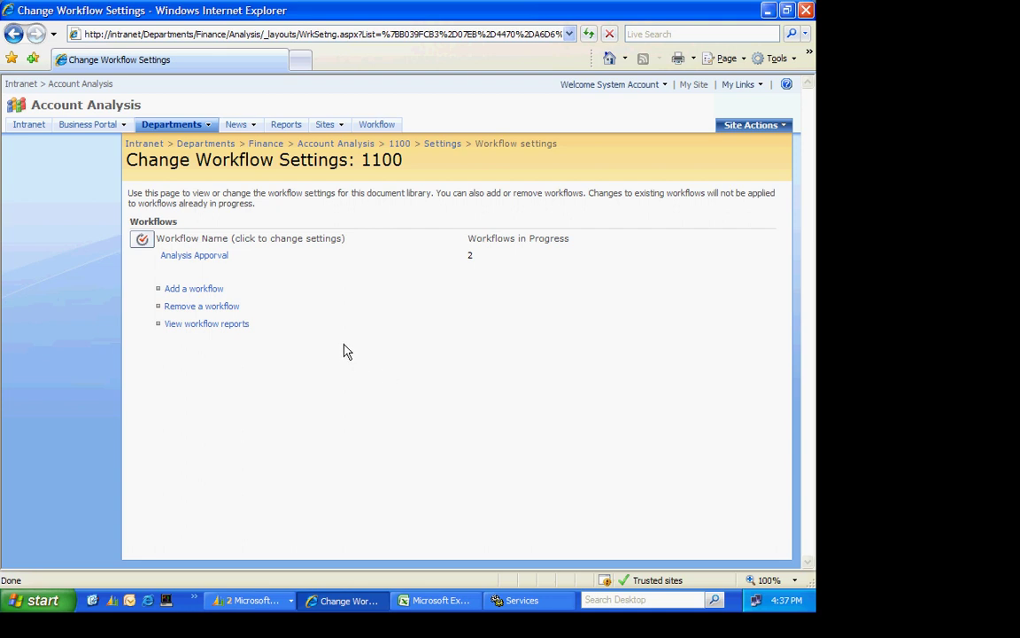
left_click(196, 256)
left_click(804, 504)
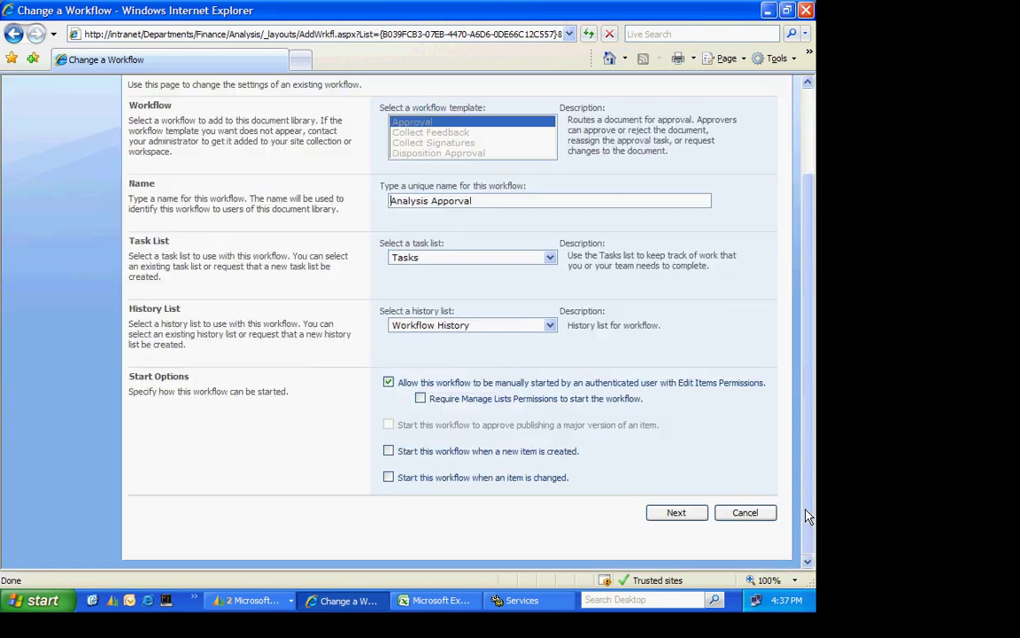
left_click(673, 513)
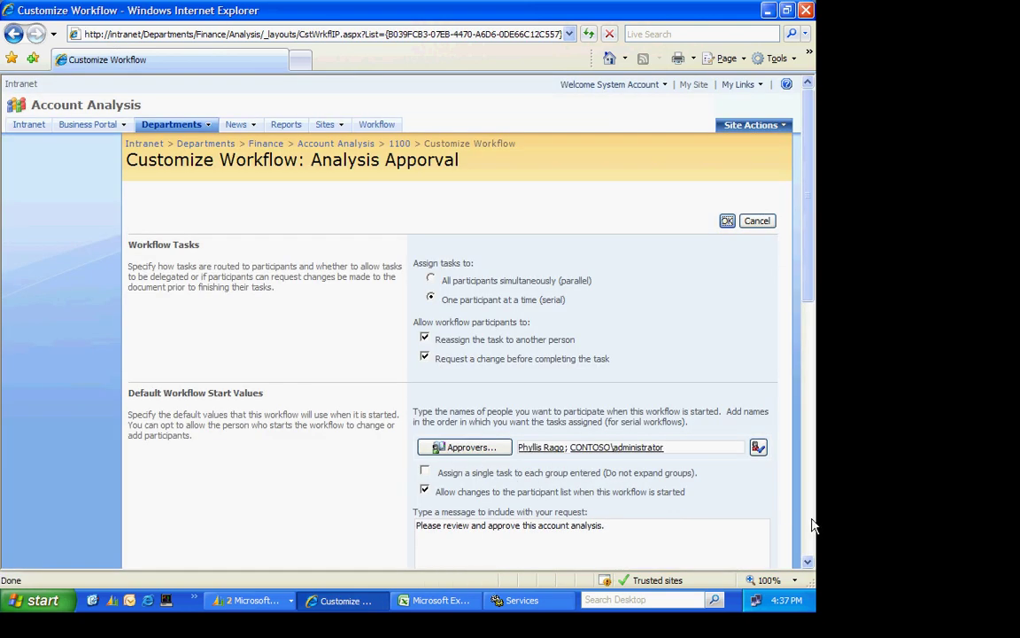
scroll(813, 528, "down", 10)
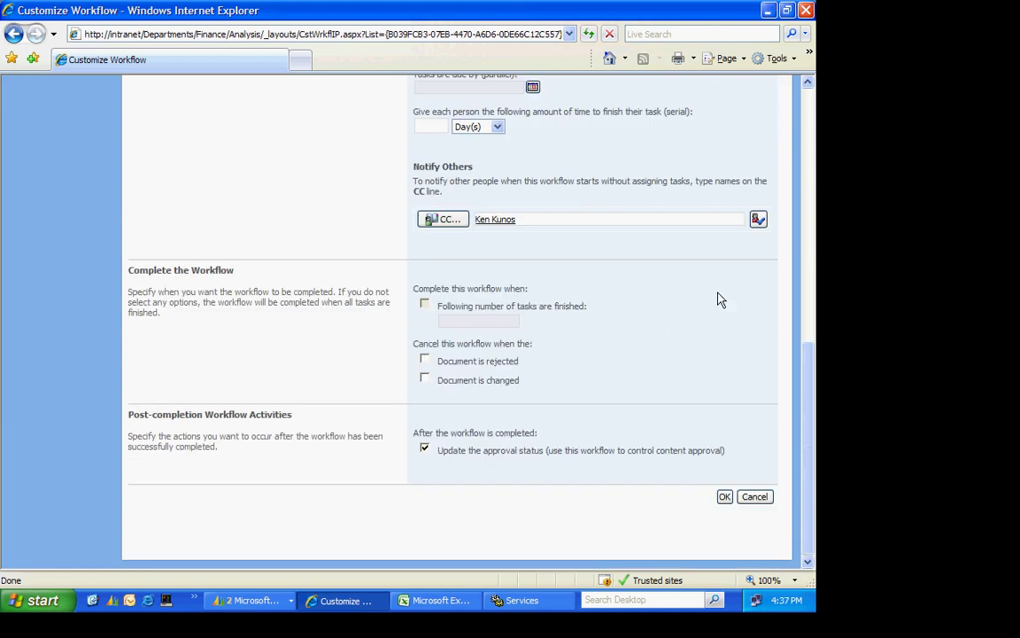
scroll(815, 124, "up", 10)
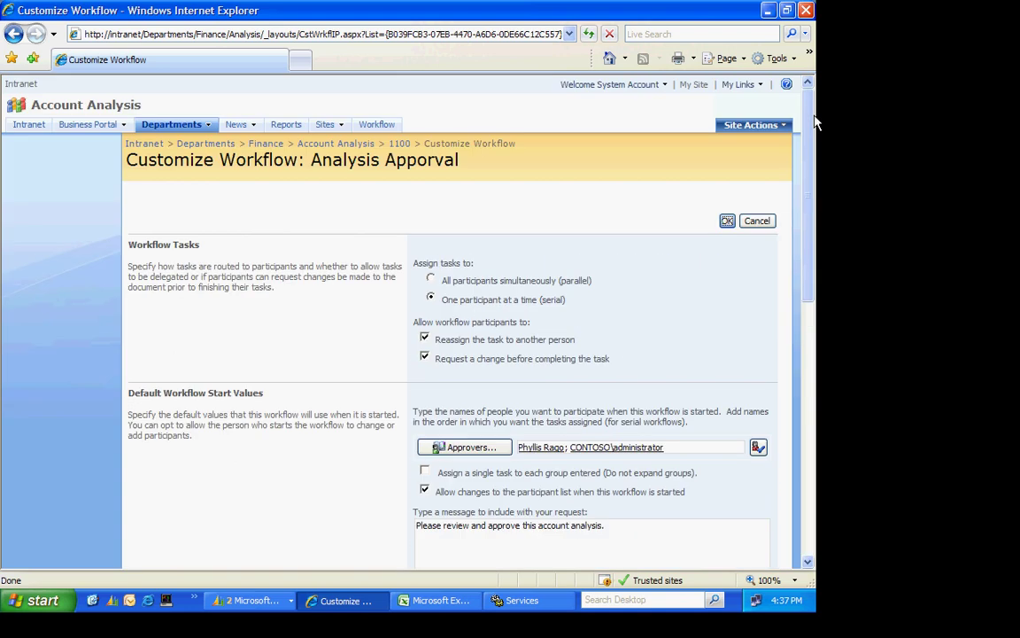
left_click(401, 144)
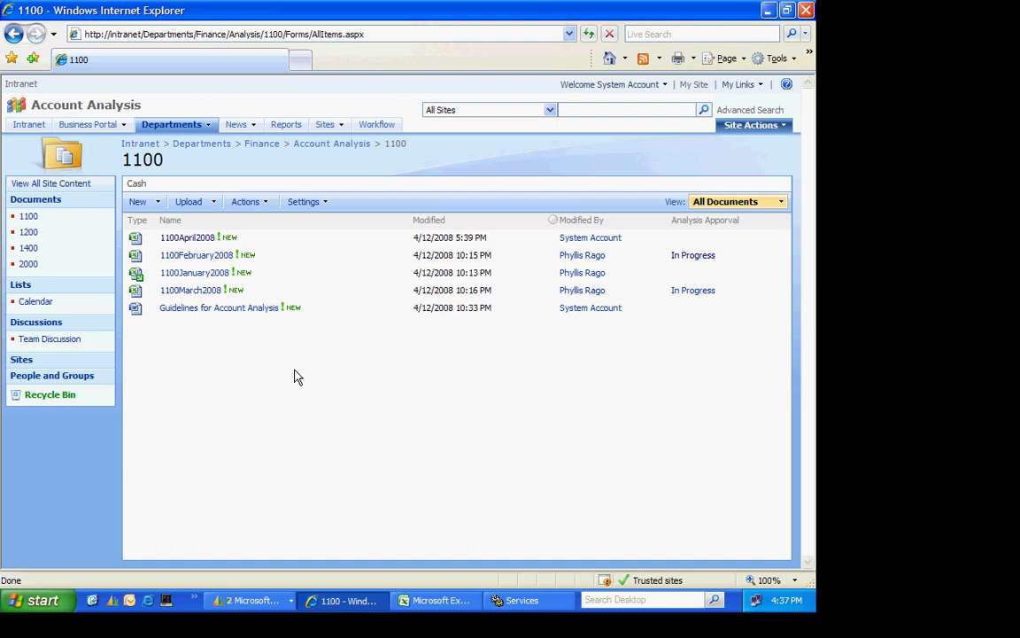
mouse_move(160, 295)
mouse_move(183, 315)
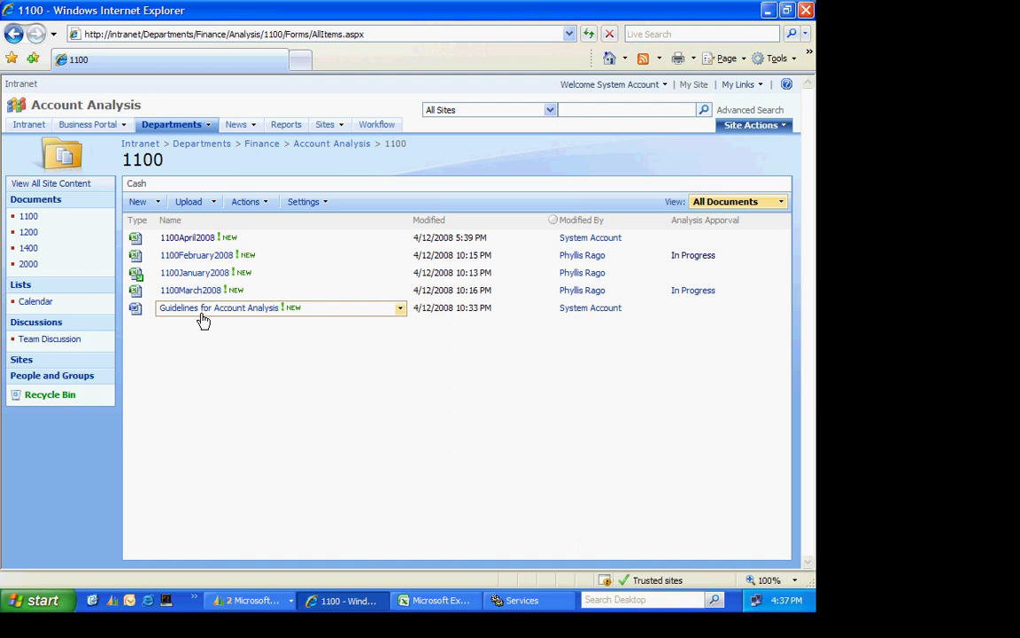
- Switch to Excel and save 1100May2008.xlsx to the 1100 Account Analysis network location, acknowledging the check-out and offline editing notices
left_click(438, 603)
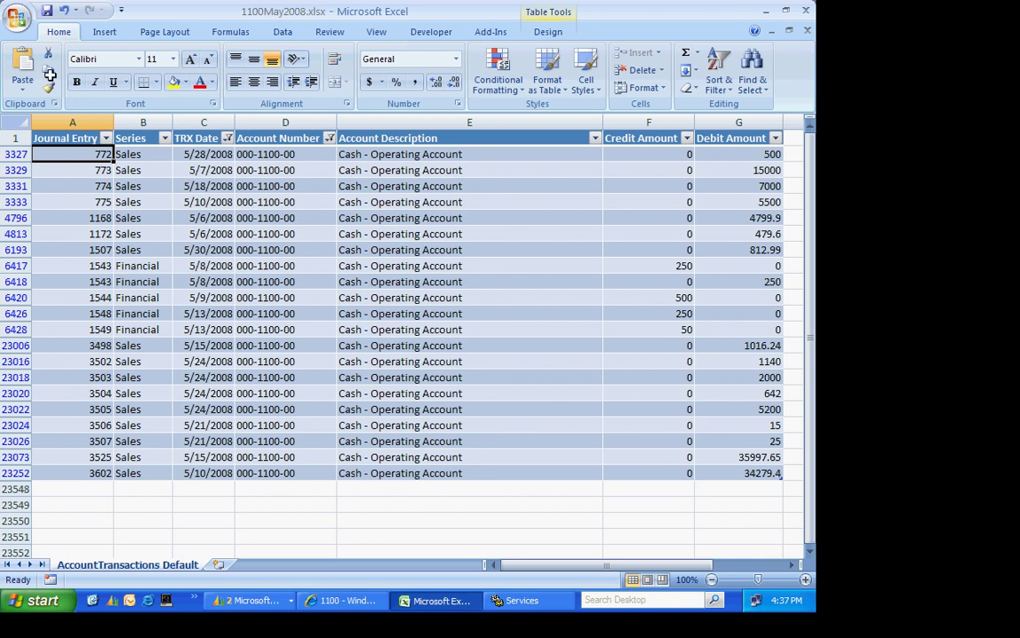
left_click(16, 21)
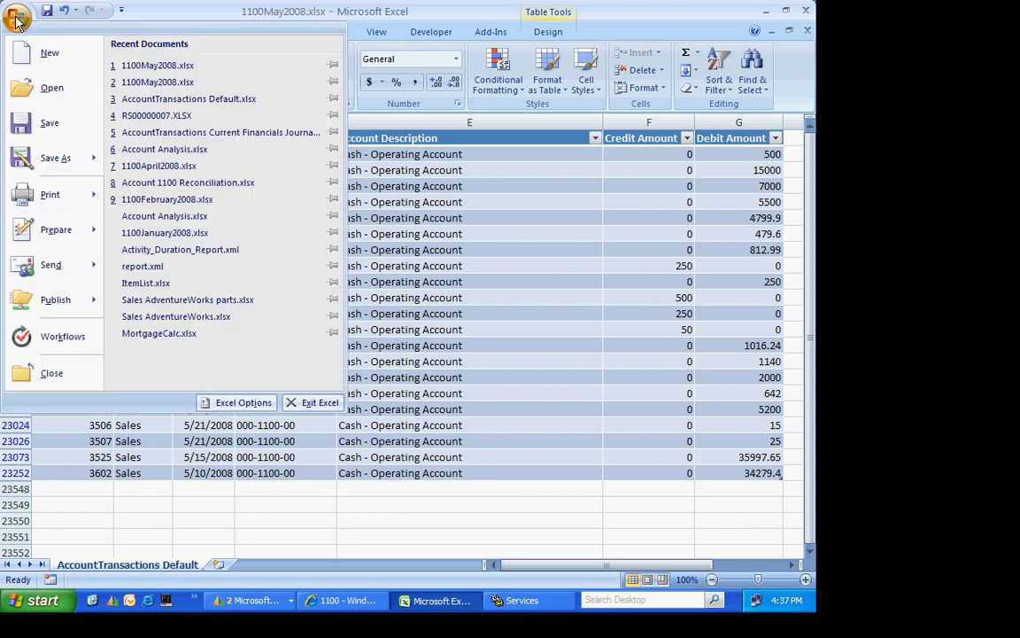
left_click(50, 159)
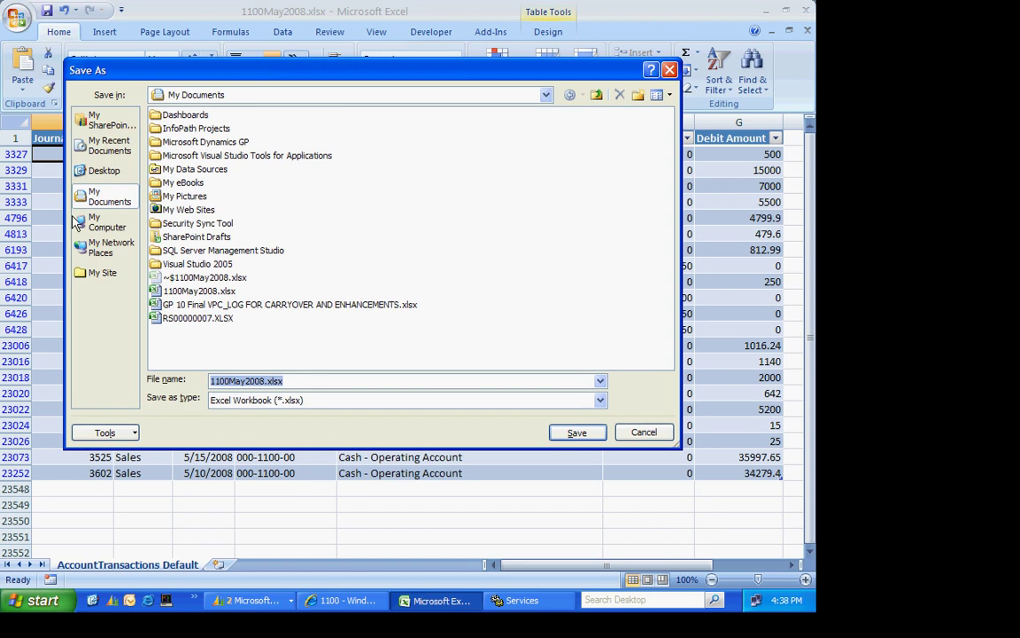
left_click(108, 247)
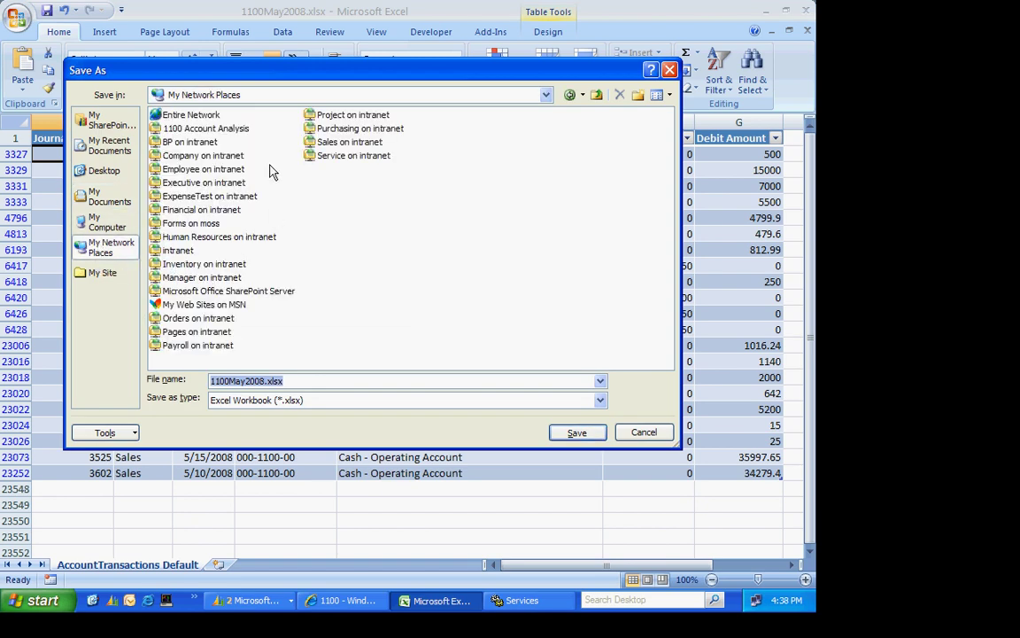
left_click(177, 128)
key("Return")
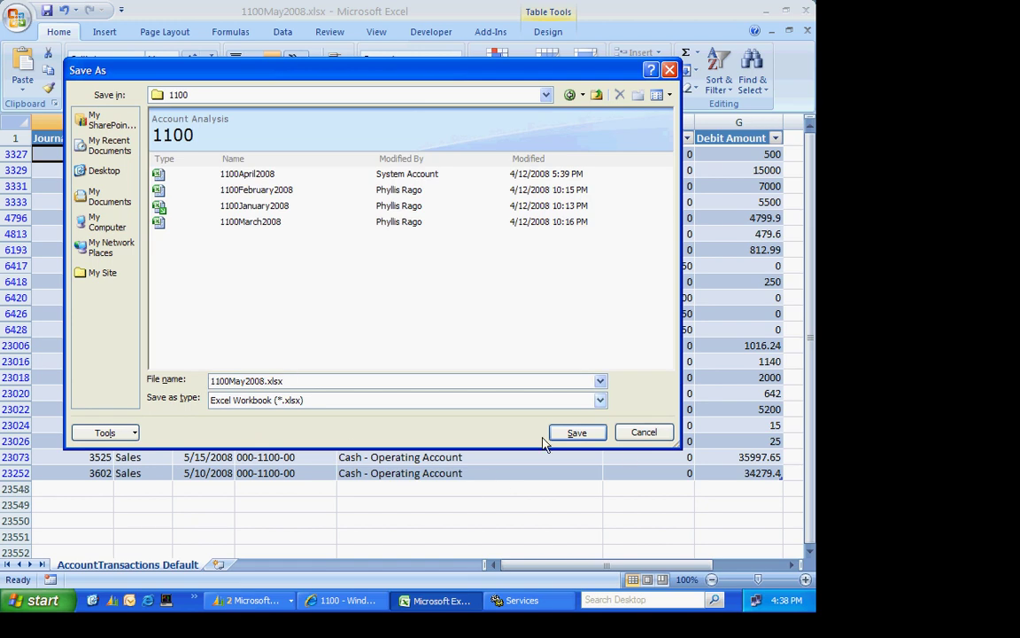
left_click(578, 432)
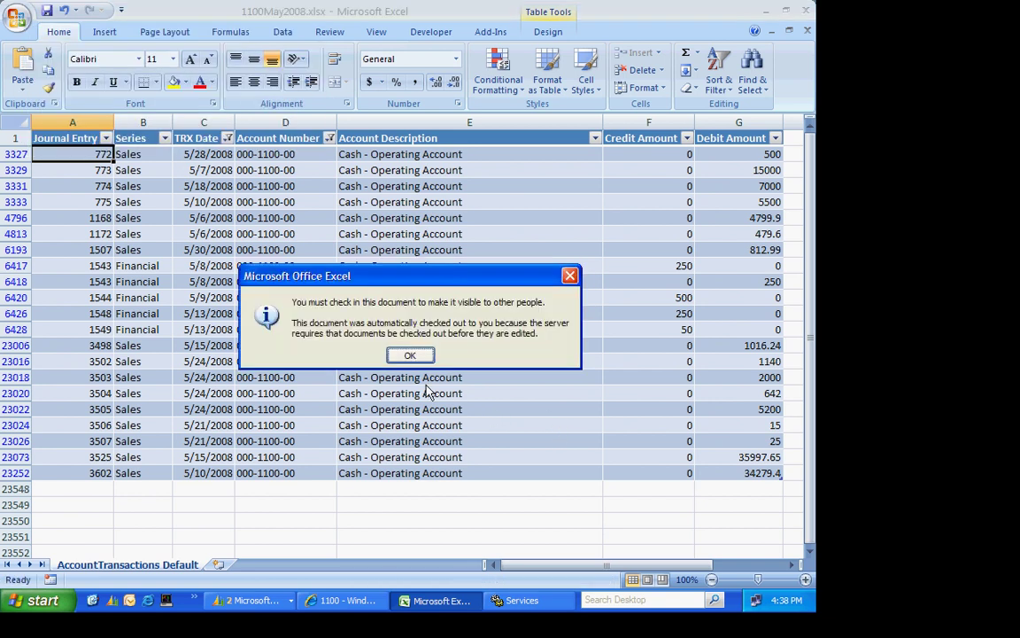
left_click(410, 356)
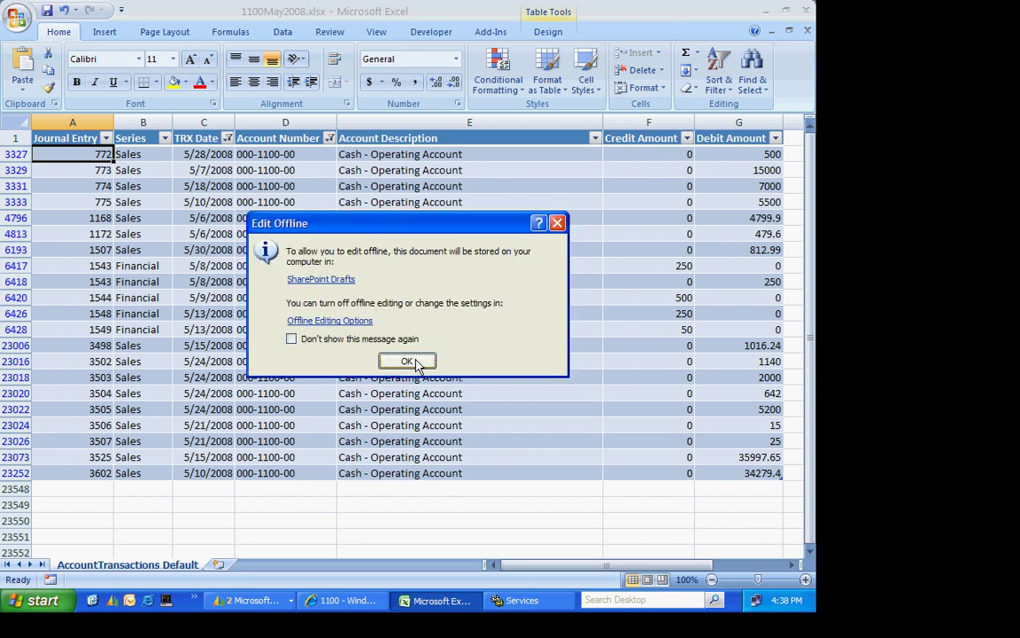
left_click(408, 361)
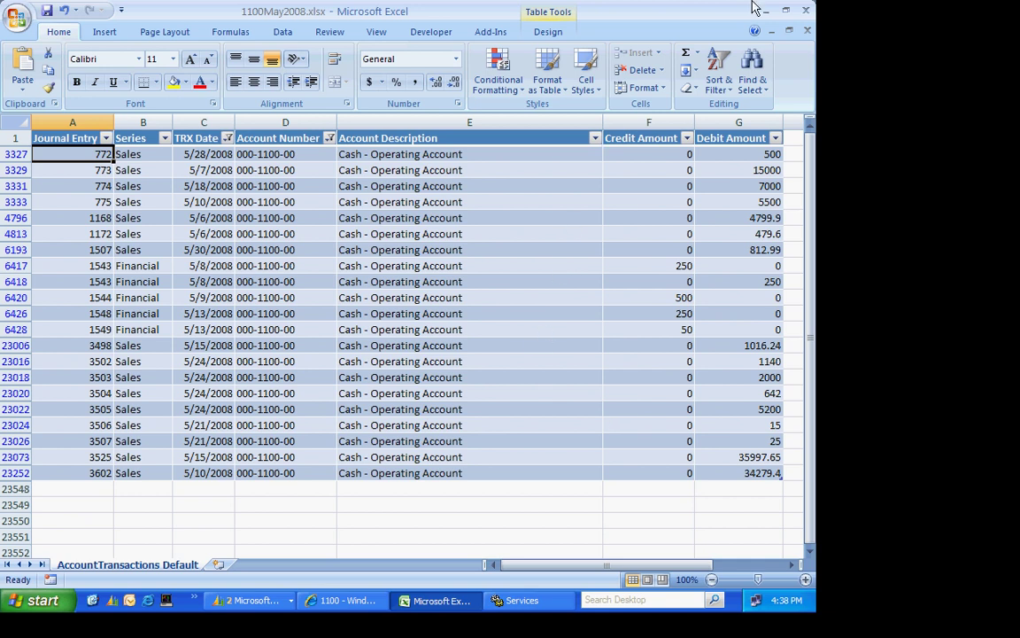
- Close Excel and check in the 1100May2008 workbook with the version comment "Analysis Done."
left_click(808, 10)
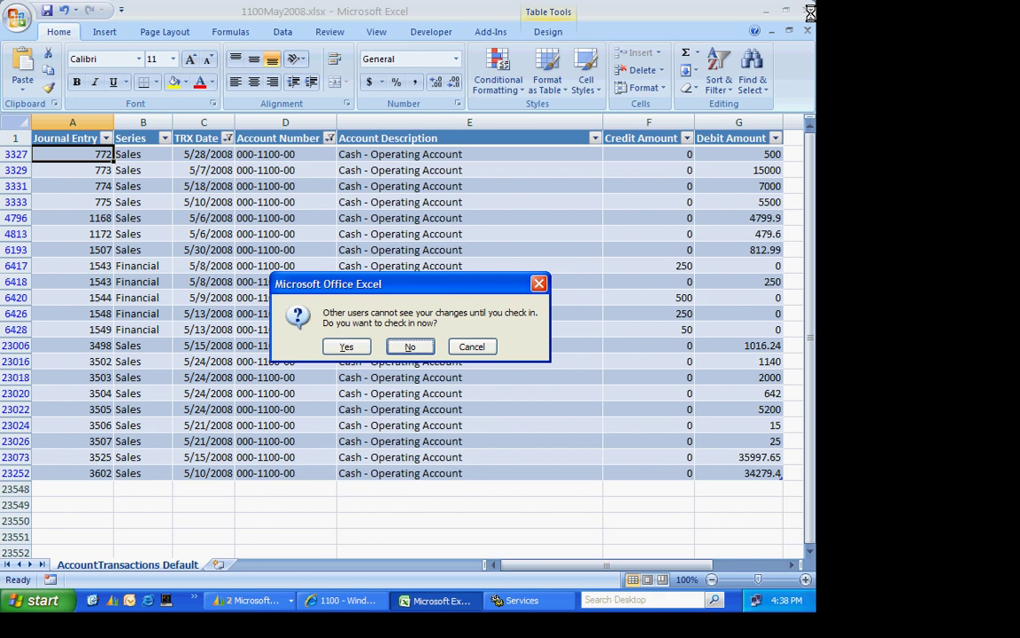
left_click(345, 348)
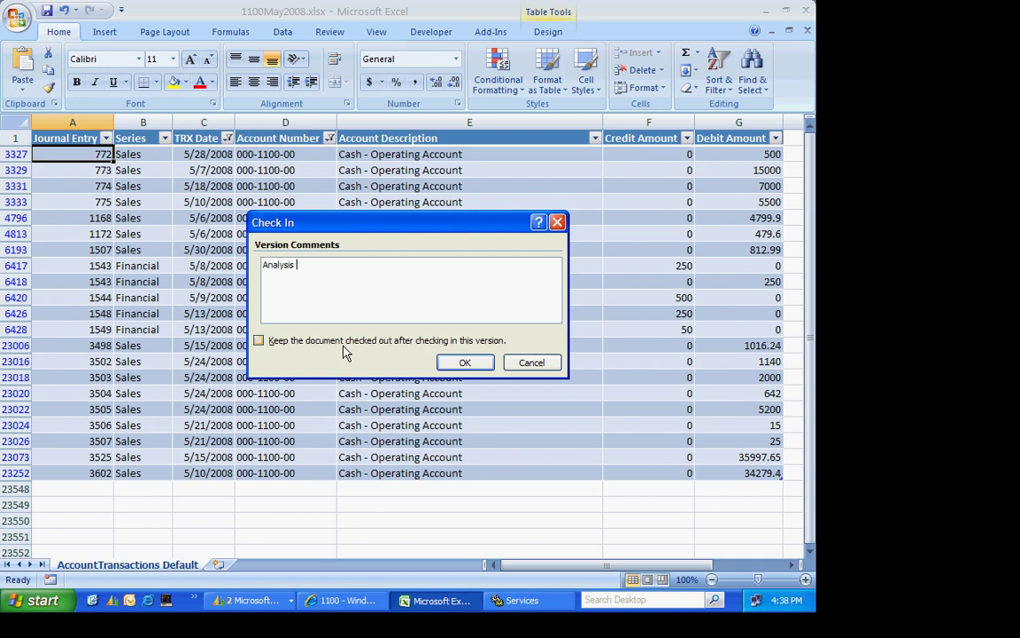
type("Analysis Done.")
left_click(467, 362)
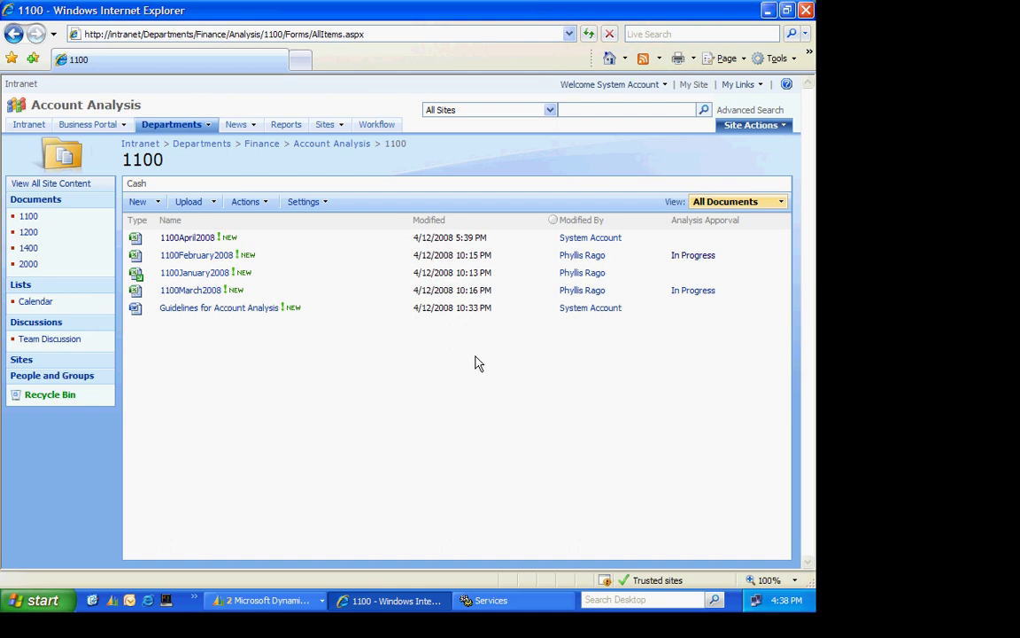
- Refresh the 1100 library and start the Analysis Apporval workflow on 1100May2008 with its default approvers, message and CC recipient
left_click(589, 34)
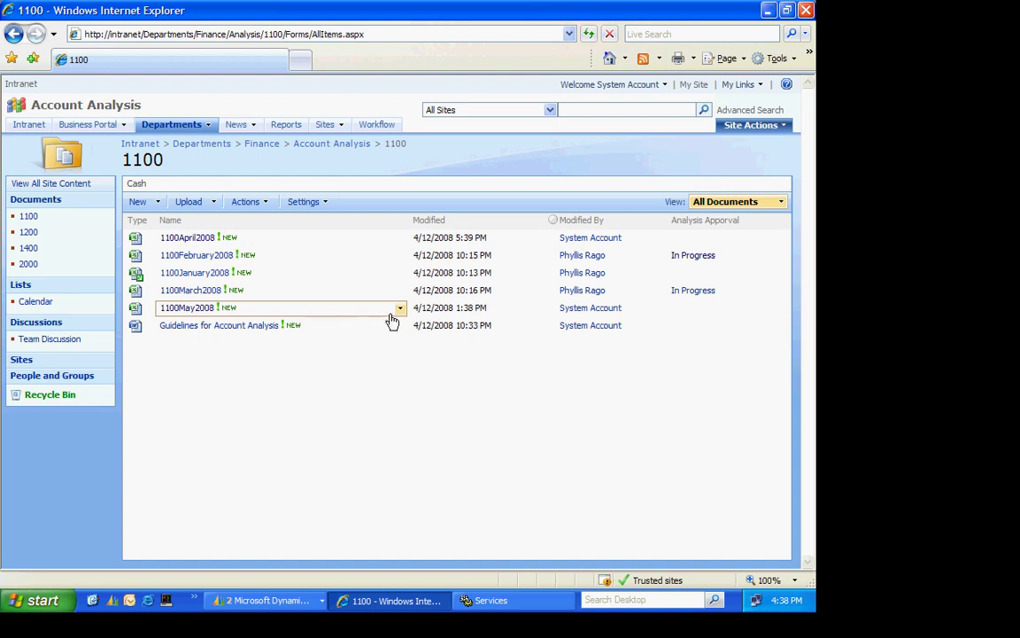
left_click(400, 310)
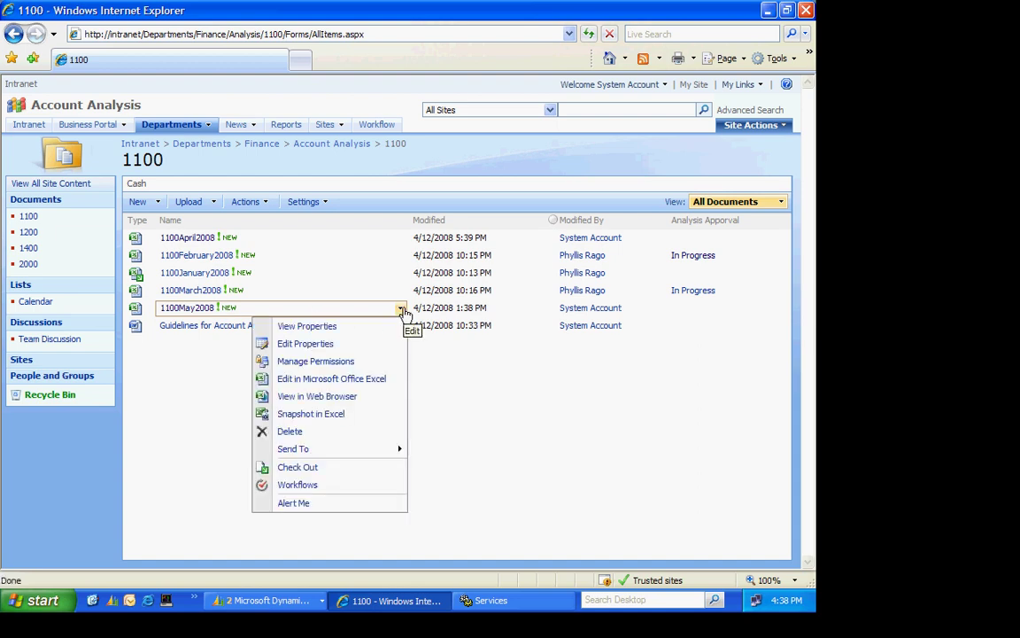
left_click(312, 487)
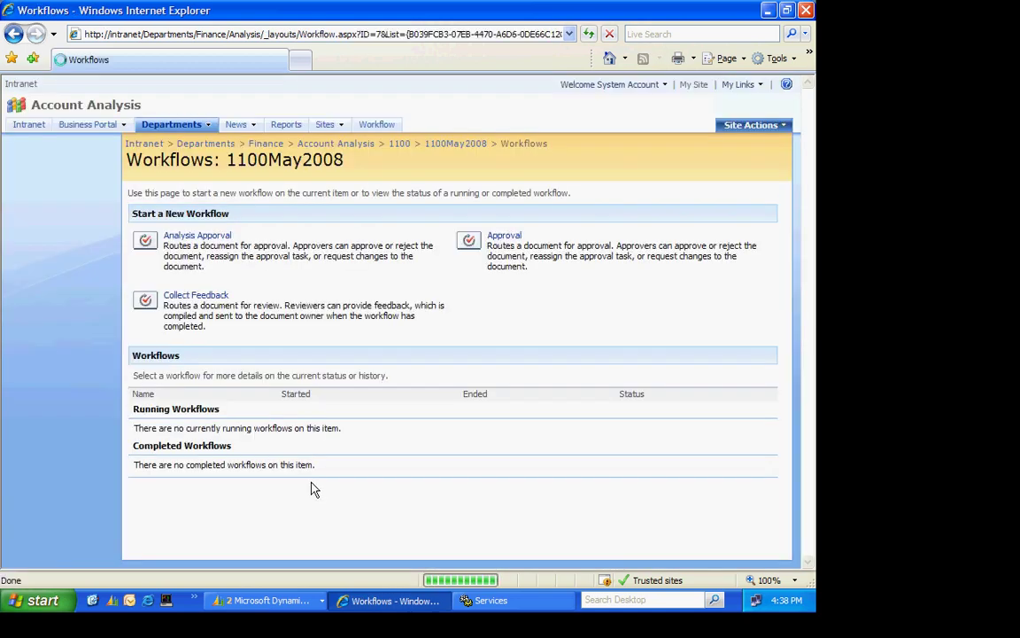
left_click(205, 241)
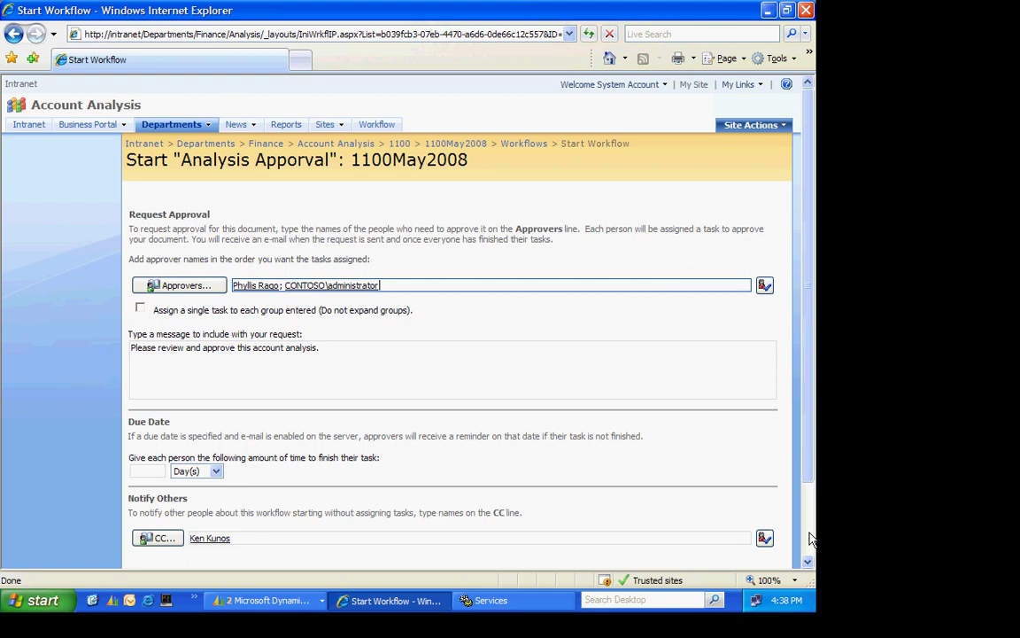
left_click(809, 539)
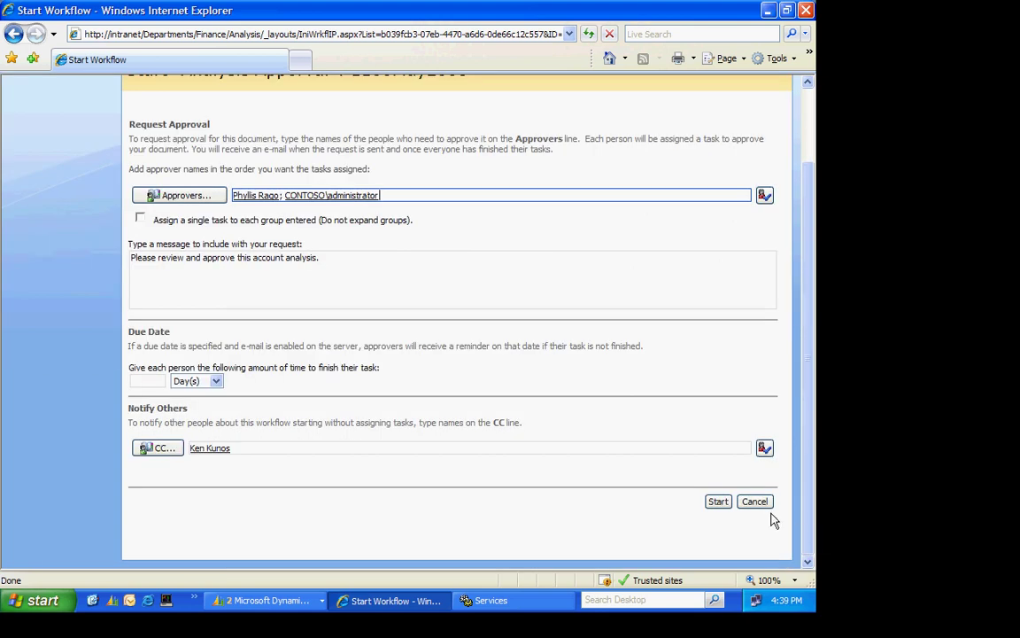
left_click(715, 505)
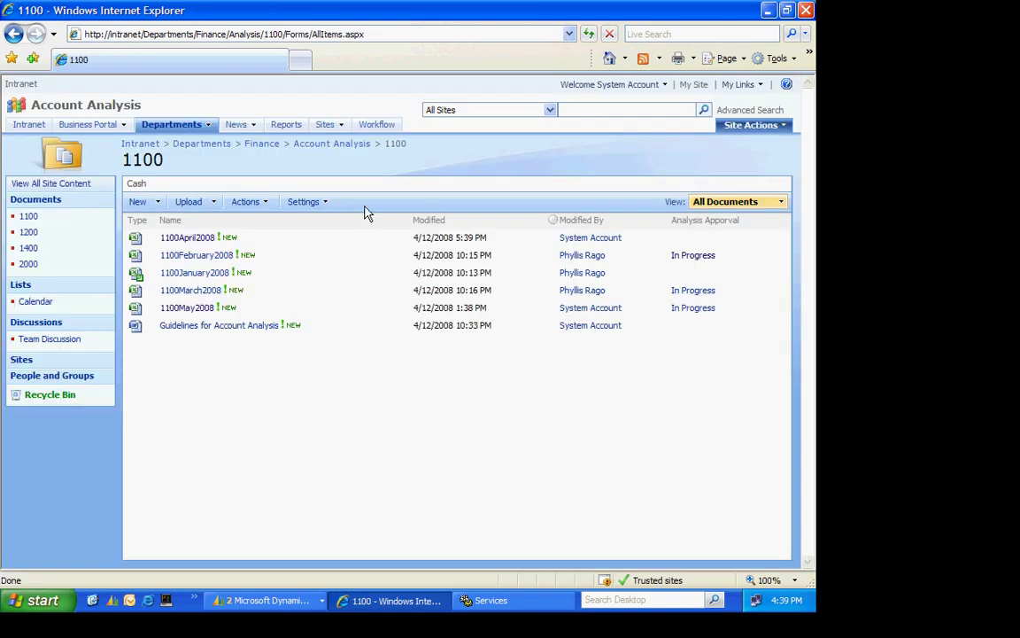
- Review the Account Analysis home page's monthly summary and the approval task for 1100May2008, and return to the home page
left_click(319, 148)
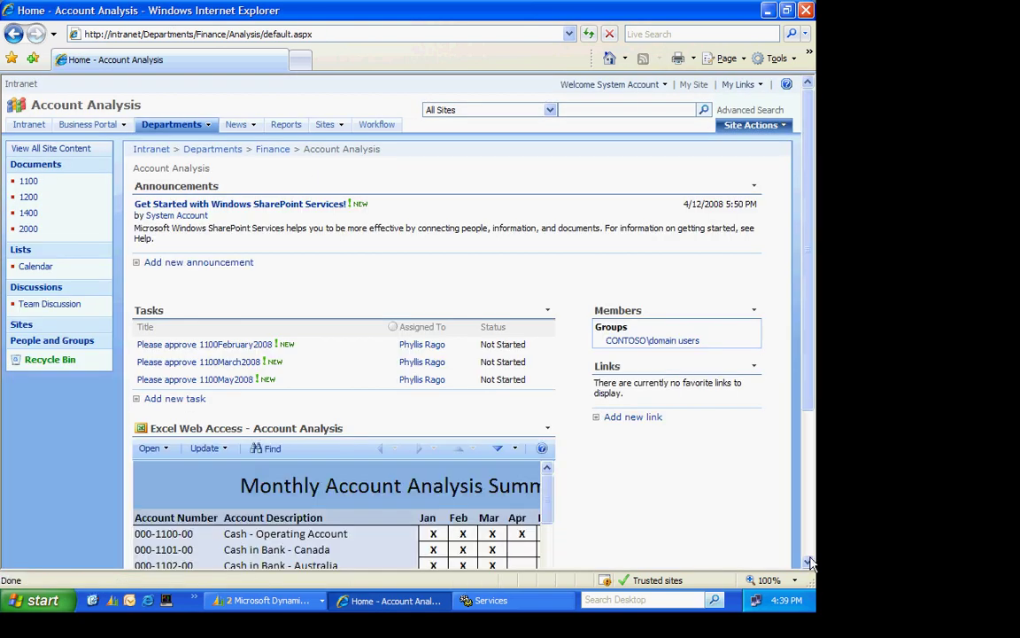
left_click_drag(803, 327, 813, 490)
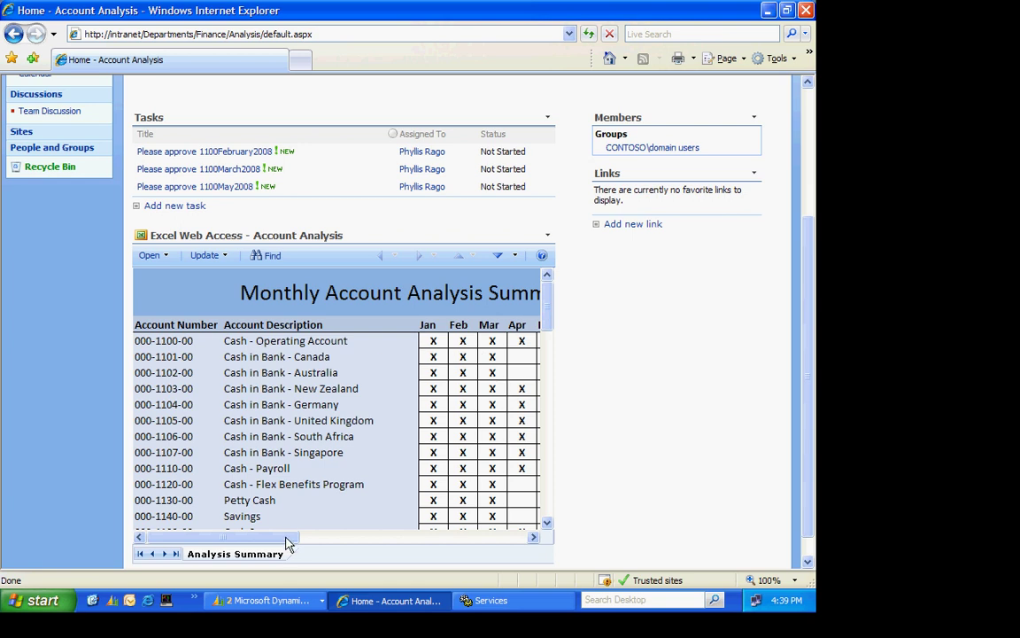
mouse_move(290, 537)
left_mouse_down()
mouse_move(325, 543)
mouse_move(270, 542)
left_mouse_up()
scroll(635, 464, "up", 3)
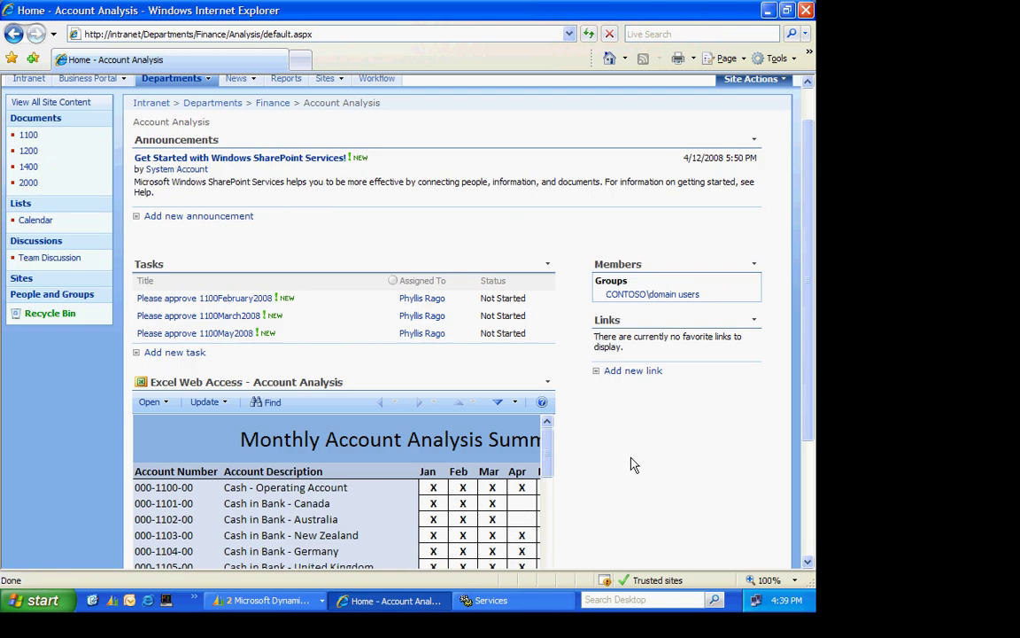
scroll(634, 464, "up", 1)
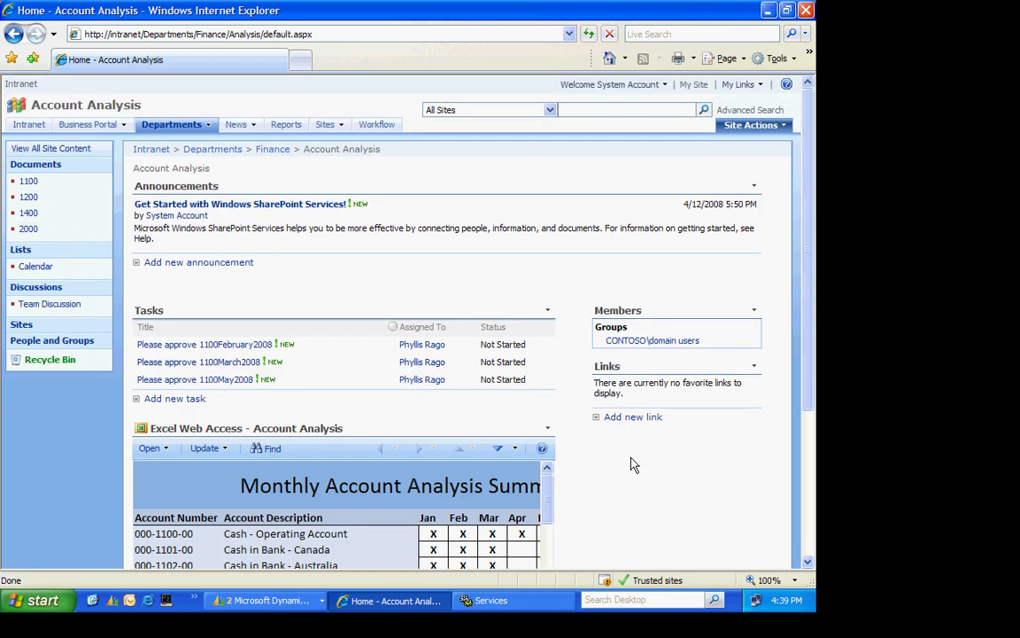
left_click(219, 388)
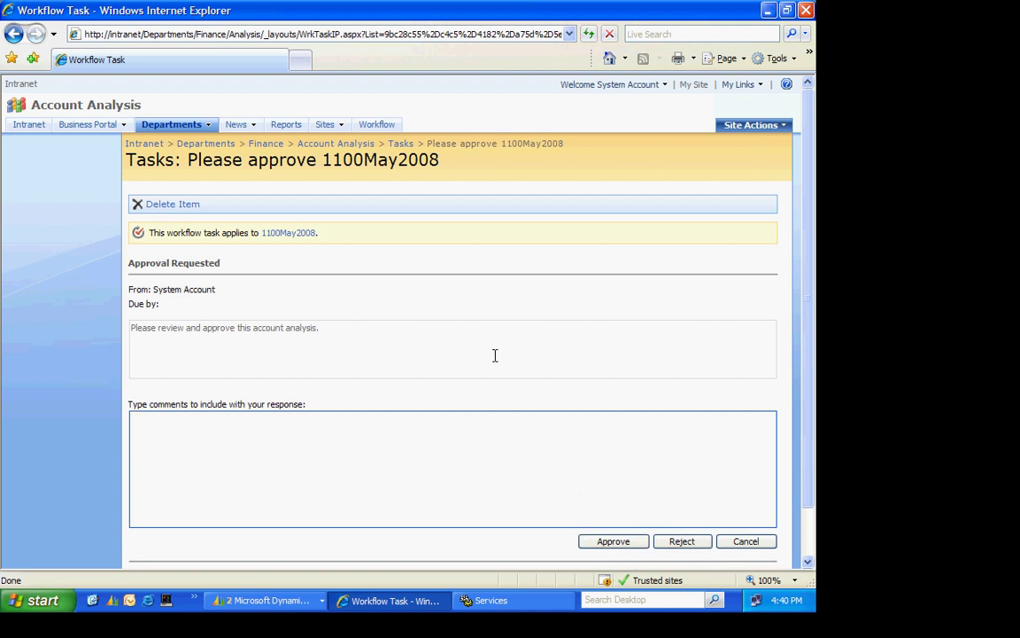
left_click(328, 143)
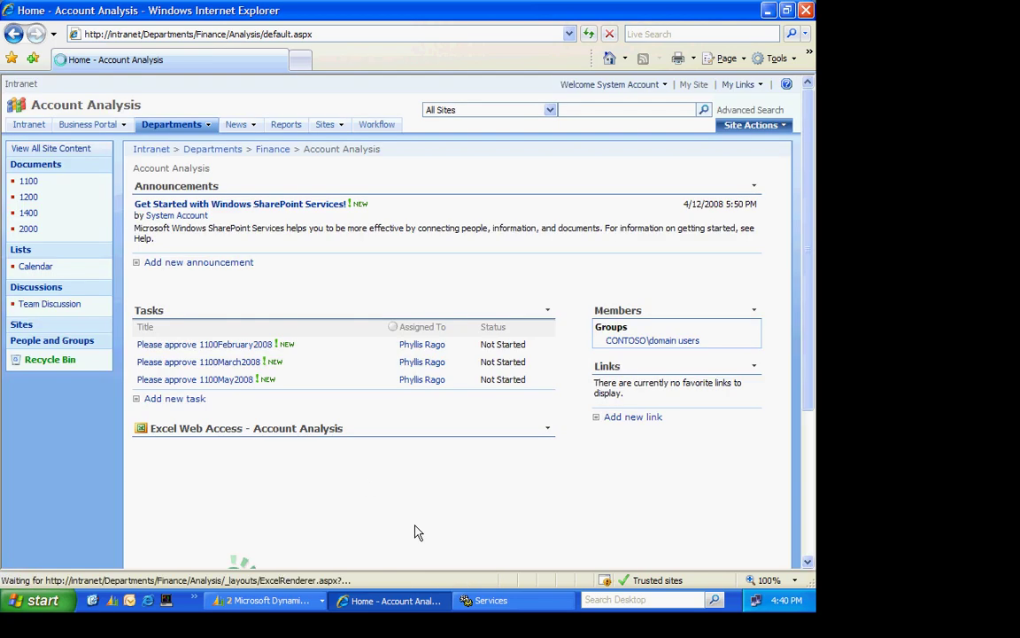
- Switch to Microsoft Dynamics GP's Account Maintenance window and follow the MOSS Link for account 000-1100-00 to SharePoint
left_click(266, 601)
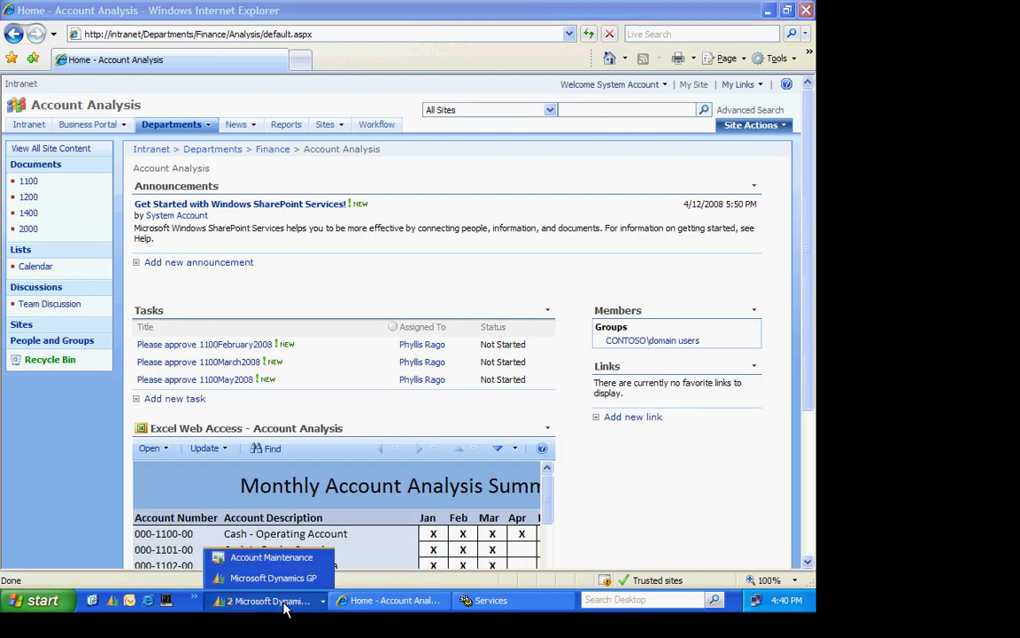
left_click(304, 563)
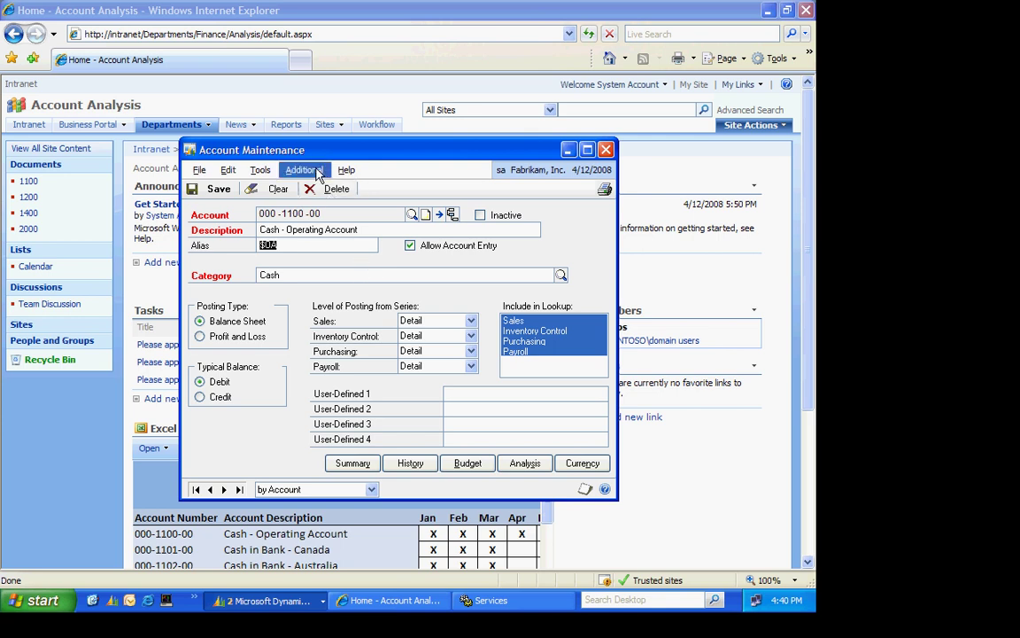
left_click(304, 169)
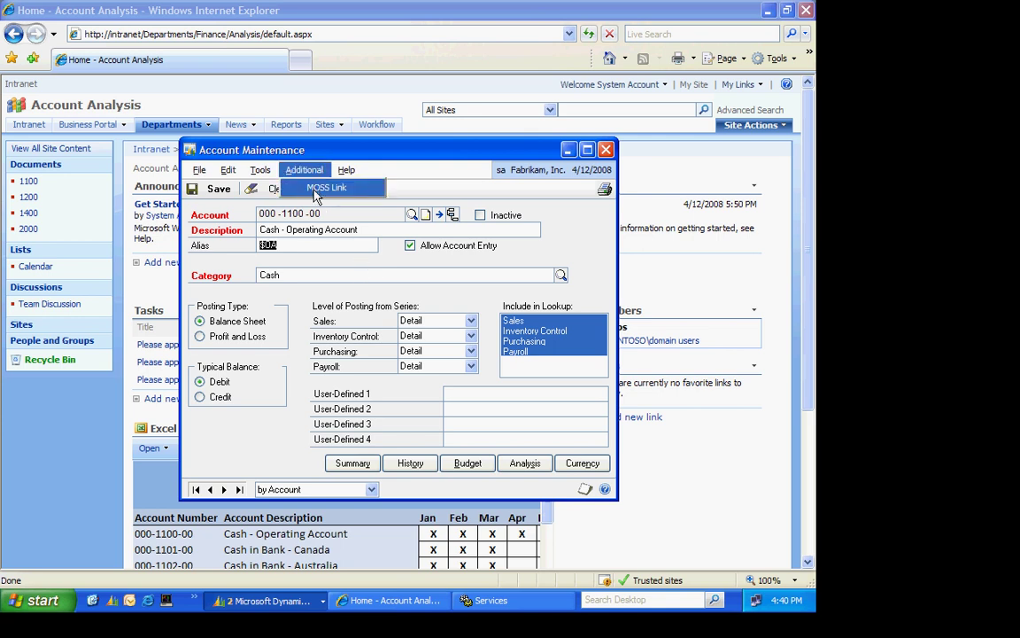
left_click(314, 192)
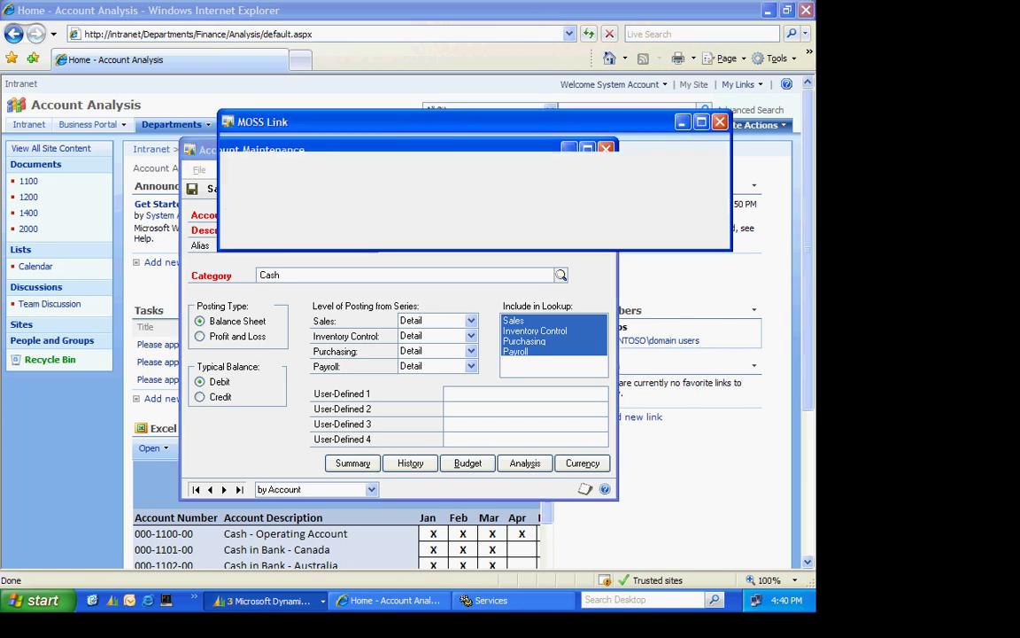
left_click(271, 203)
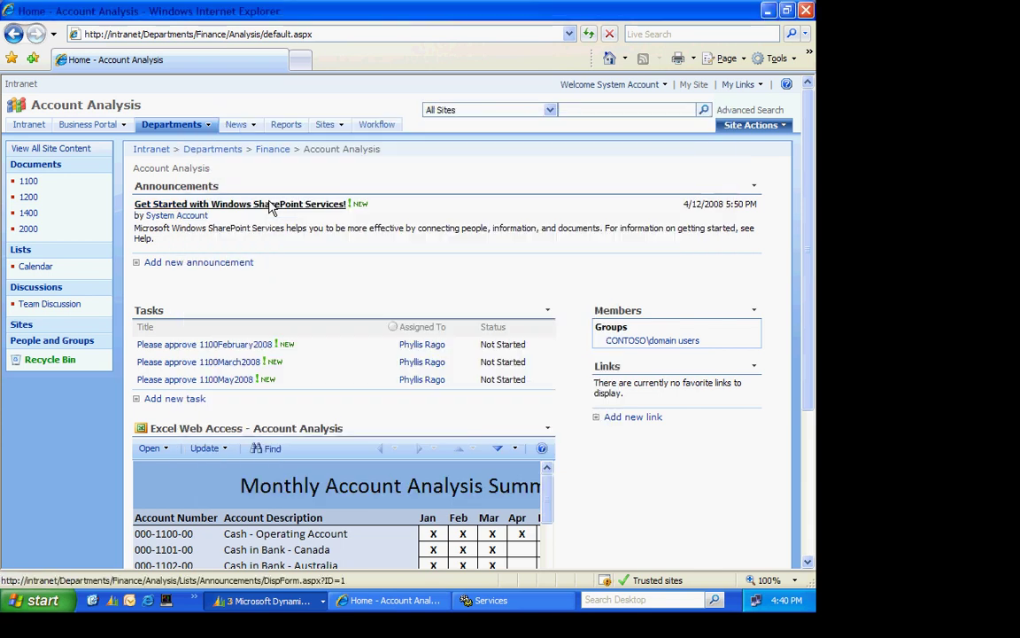